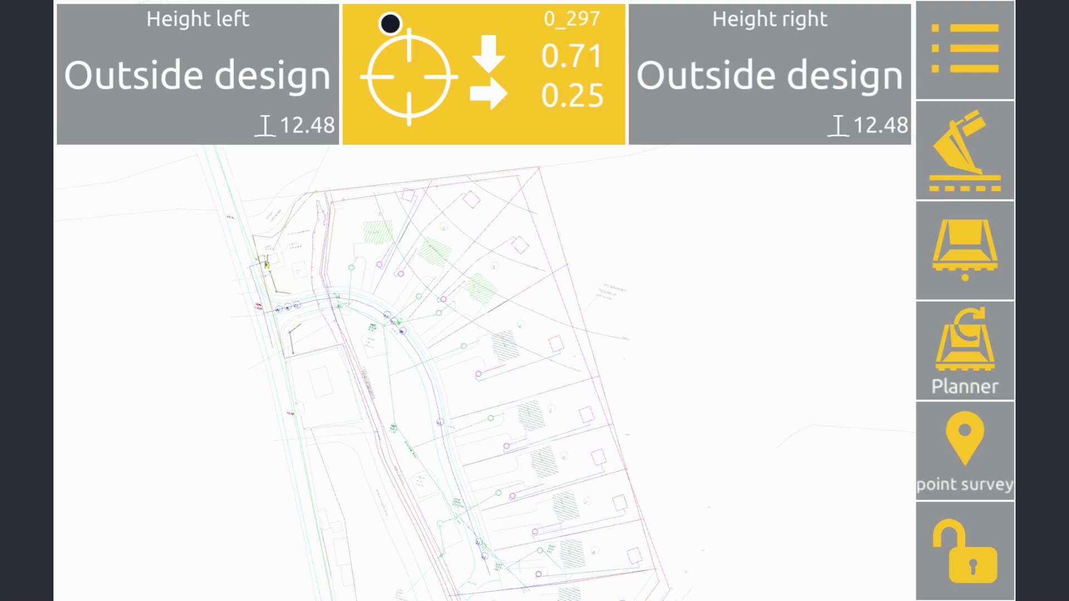
- Examine the site layout drawing, covering the curved road with its services, the house plots and the overall site boundary
scroll(444, 337, up, 5)
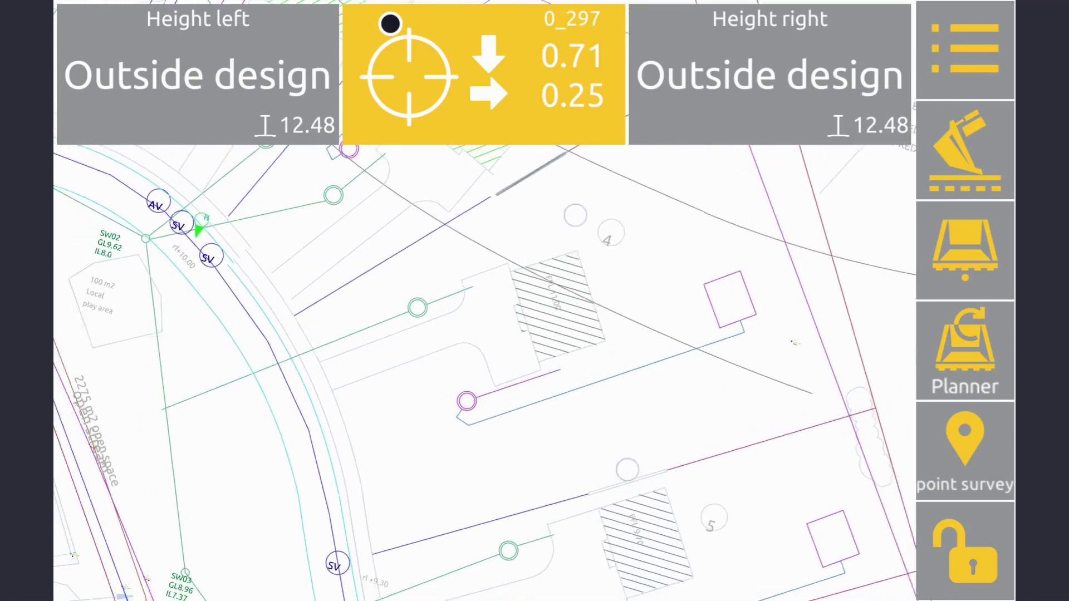
scroll(484, 373, down, 5)
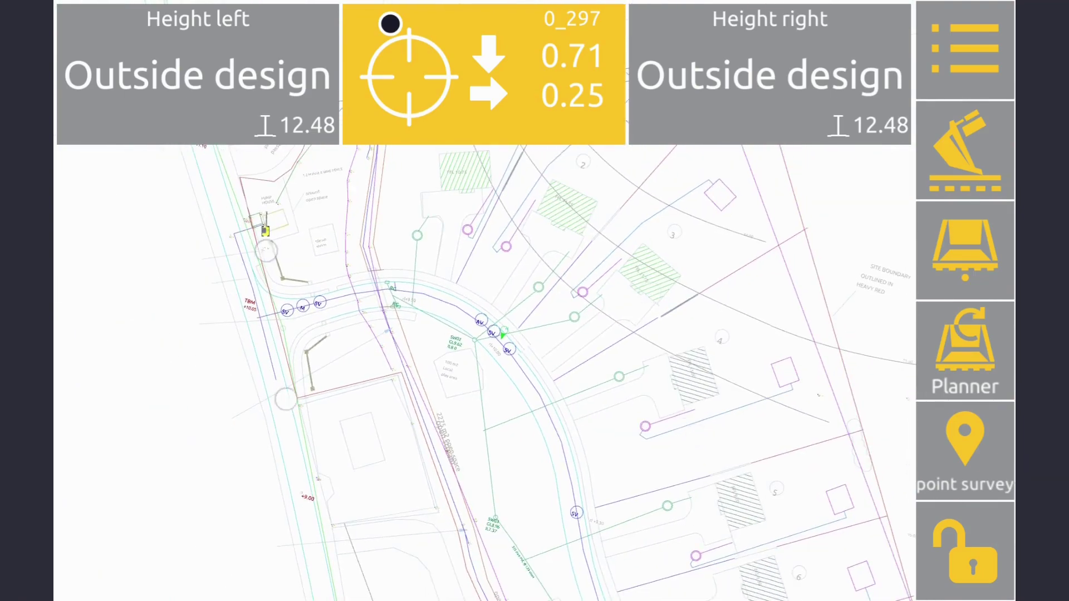
scroll(307, 337, up, 5)
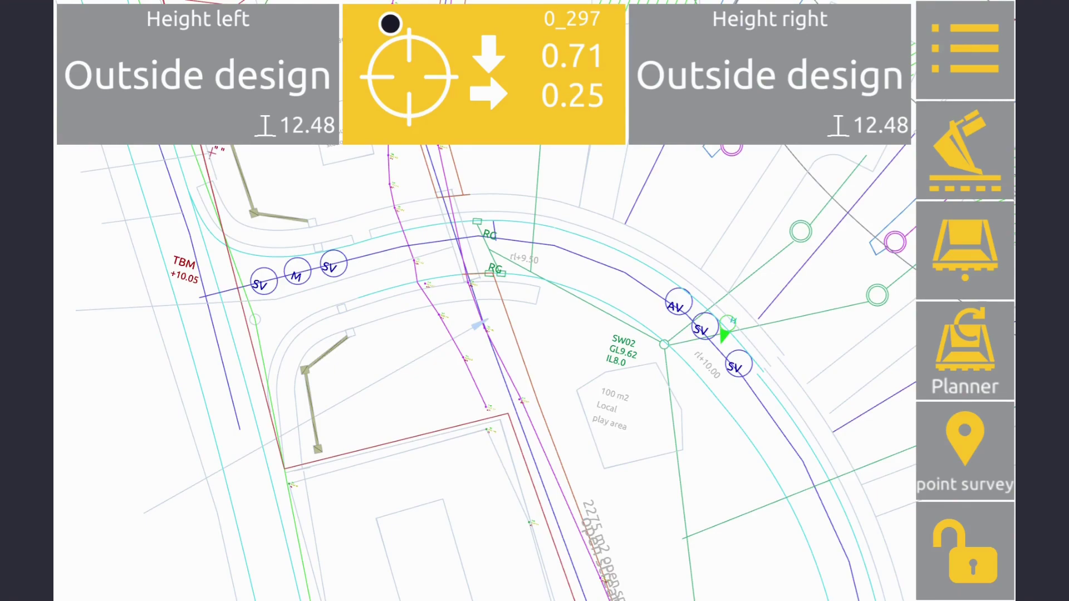
scroll(485, 373, down, 3)
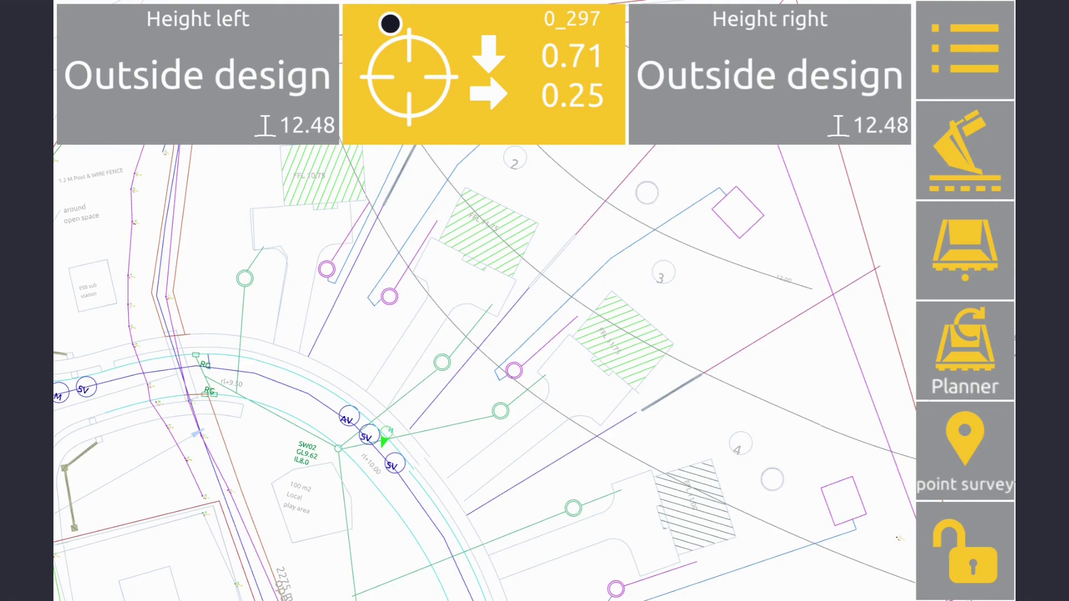
scroll(485, 373, down, 3)
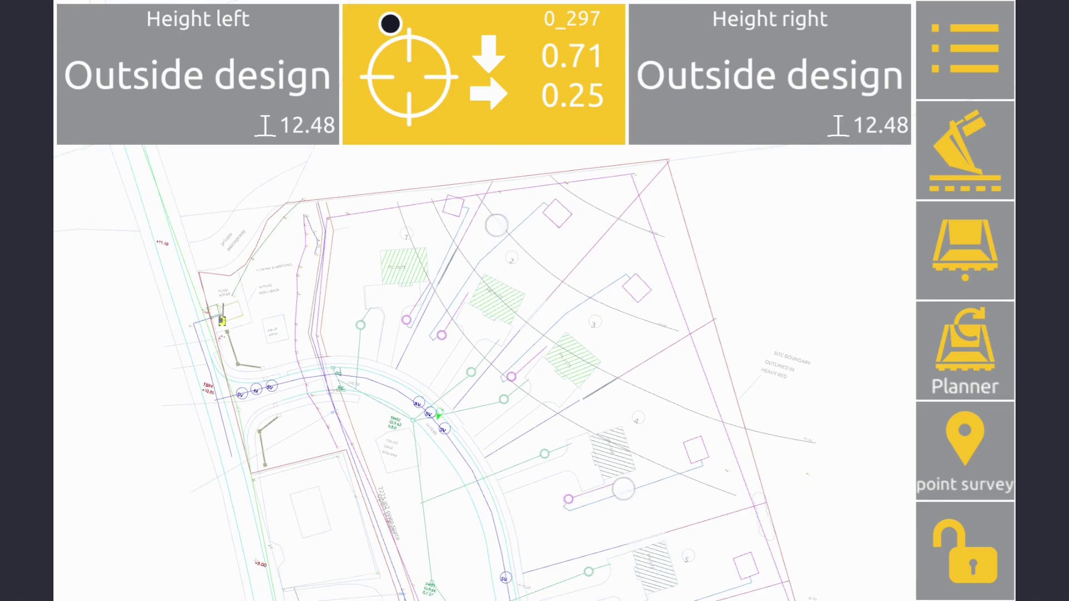
scroll(561, 357, down, 3)
scroll(583, 376, down, 3)
scroll(574, 350, up, 3)
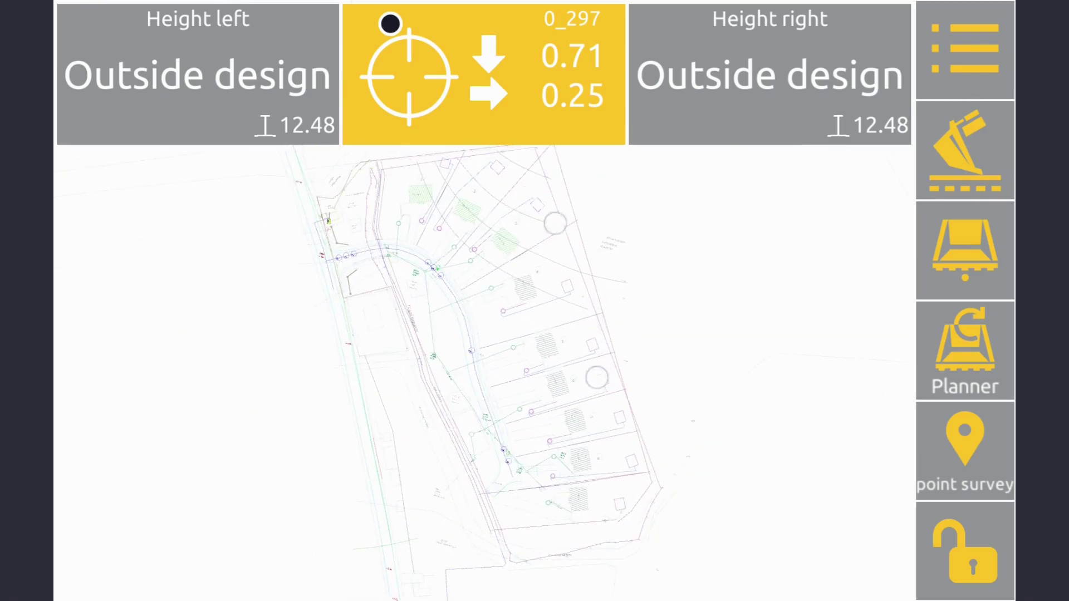
scroll(604, 357, up, 5)
scroll(529, 371, down, 3)
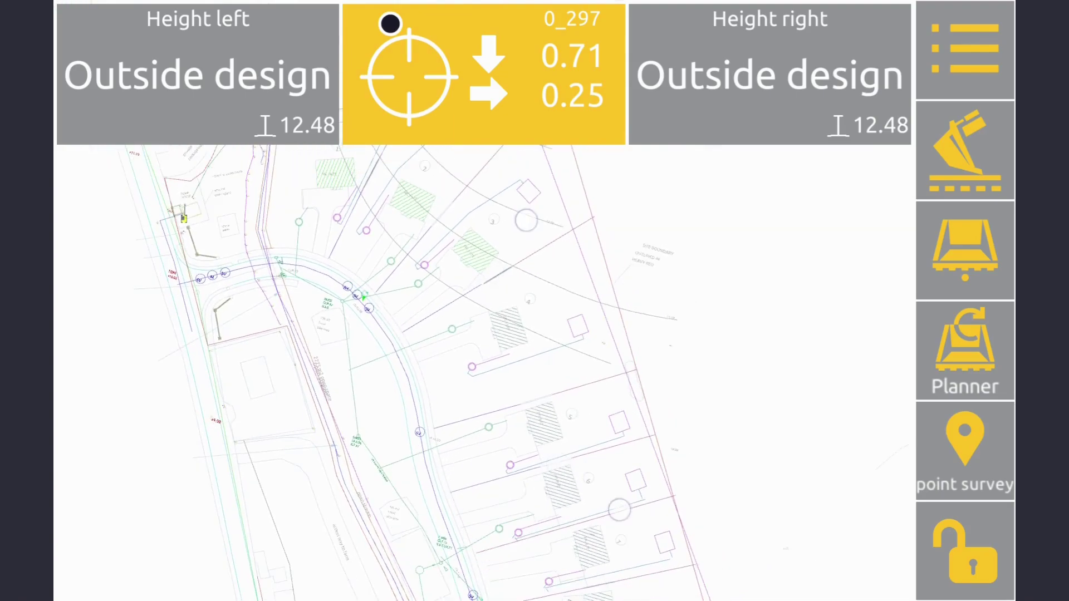
scroll(572, 345, down, 3)
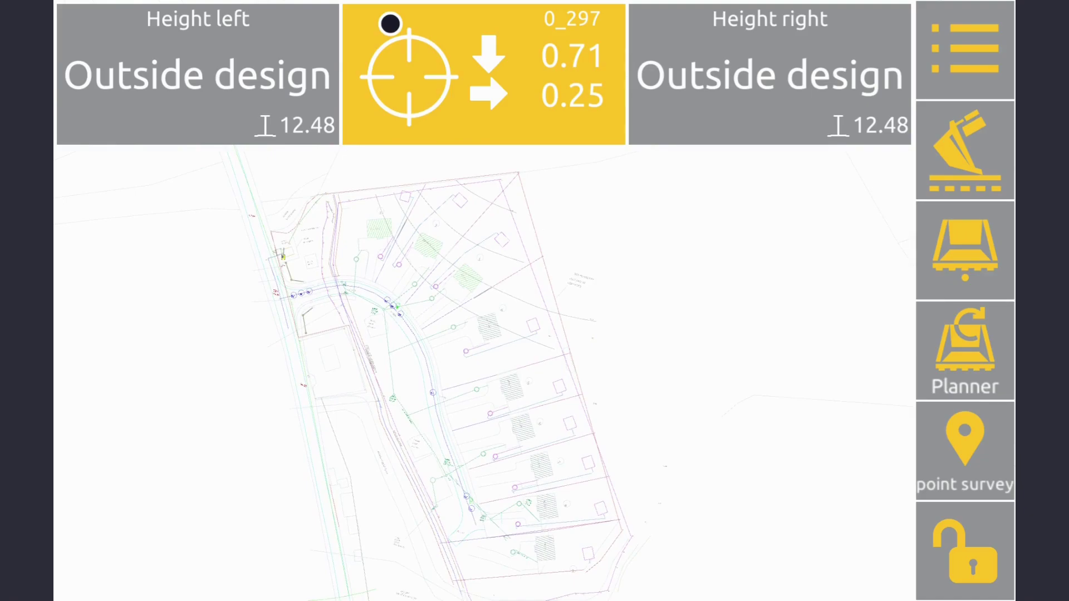
scroll(320, 270, up, 5)
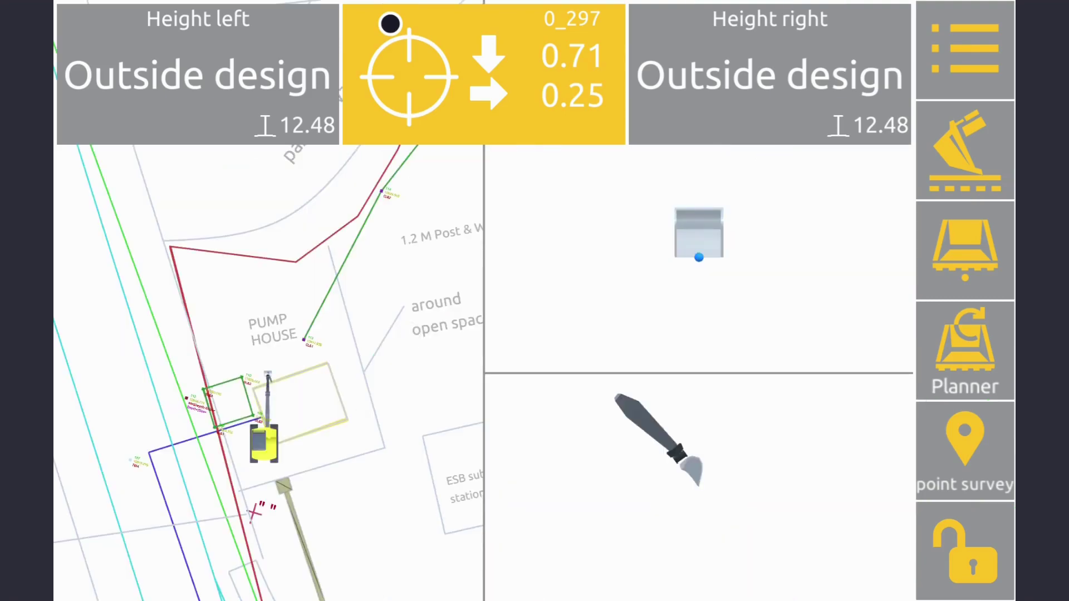
- Show the site plan as a single full view and examine the pump house area and plots 1 and 2
click(500, 310)
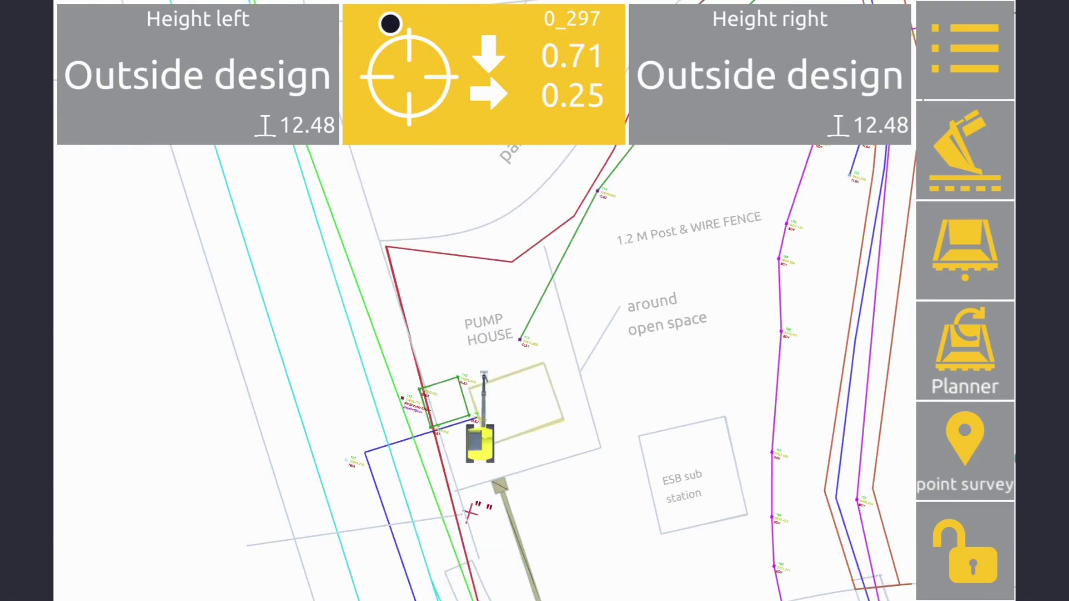
scroll(644, 366, down, 5)
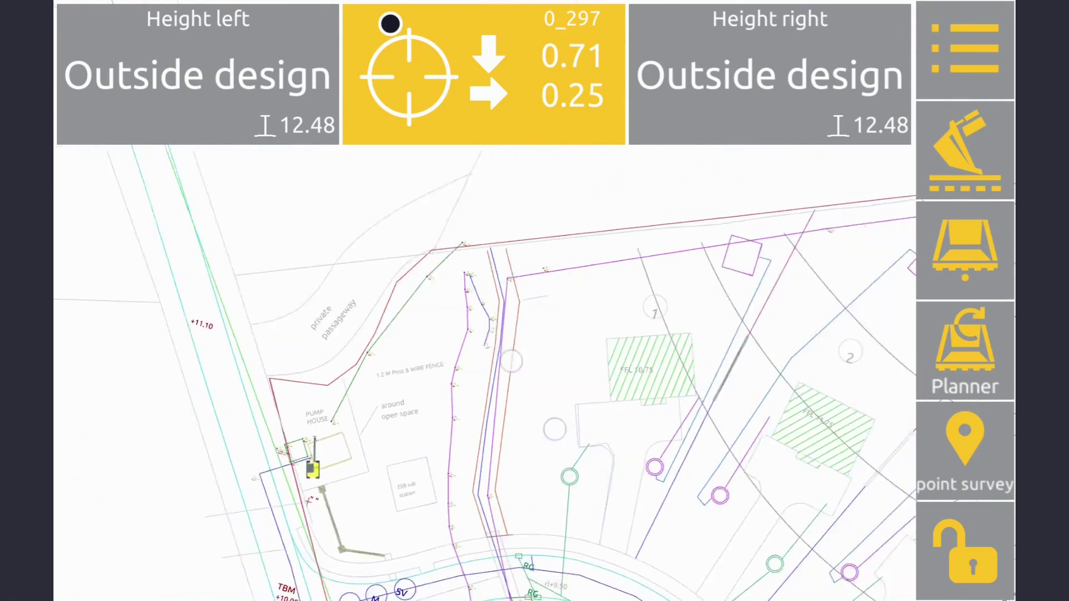
scroll(624, 278, up, 5)
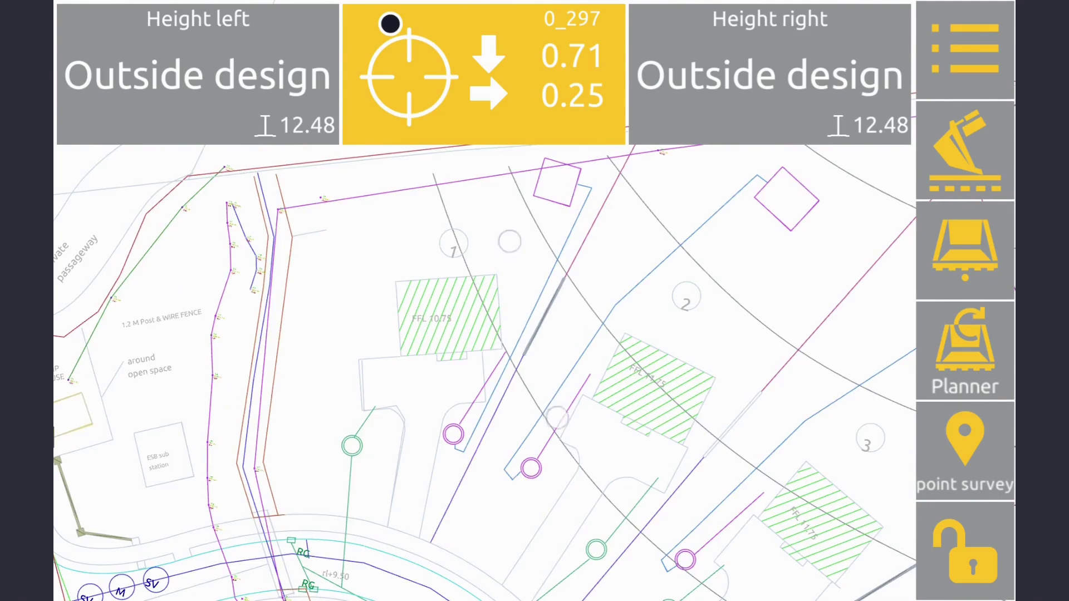
scroll(537, 365, up, 2)
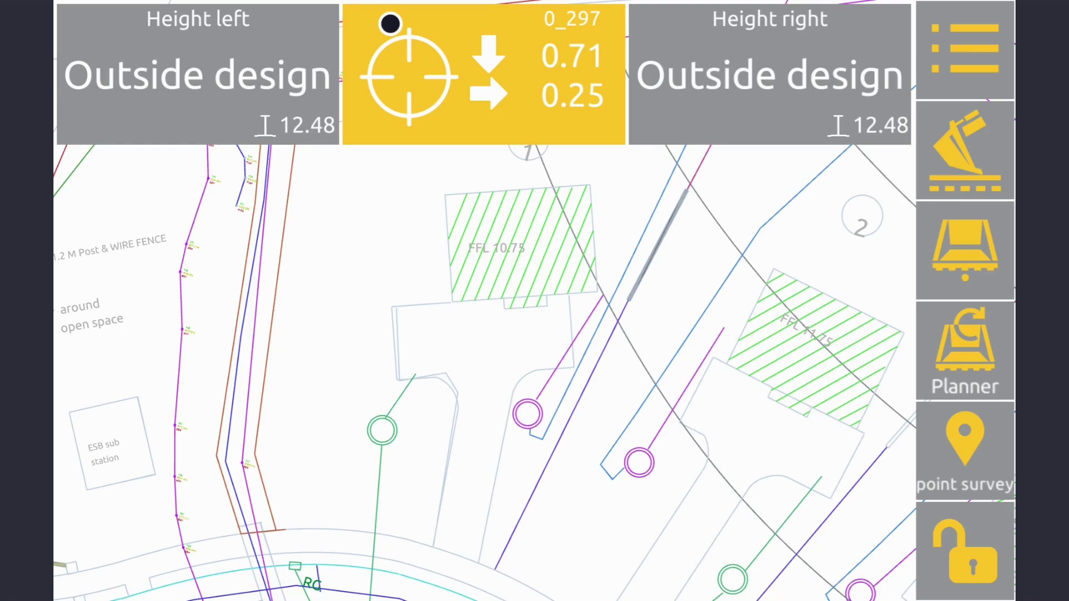
scroll(485, 373, down, 5)
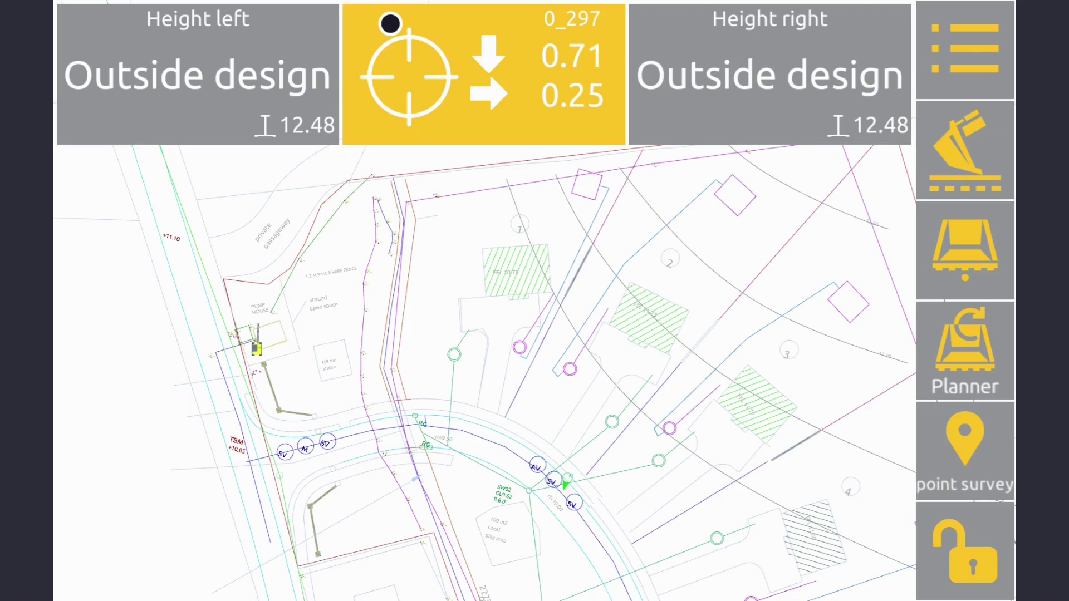
- Switch the survey mode to separate two-point lines and return it to single-point survey
click(970, 246)
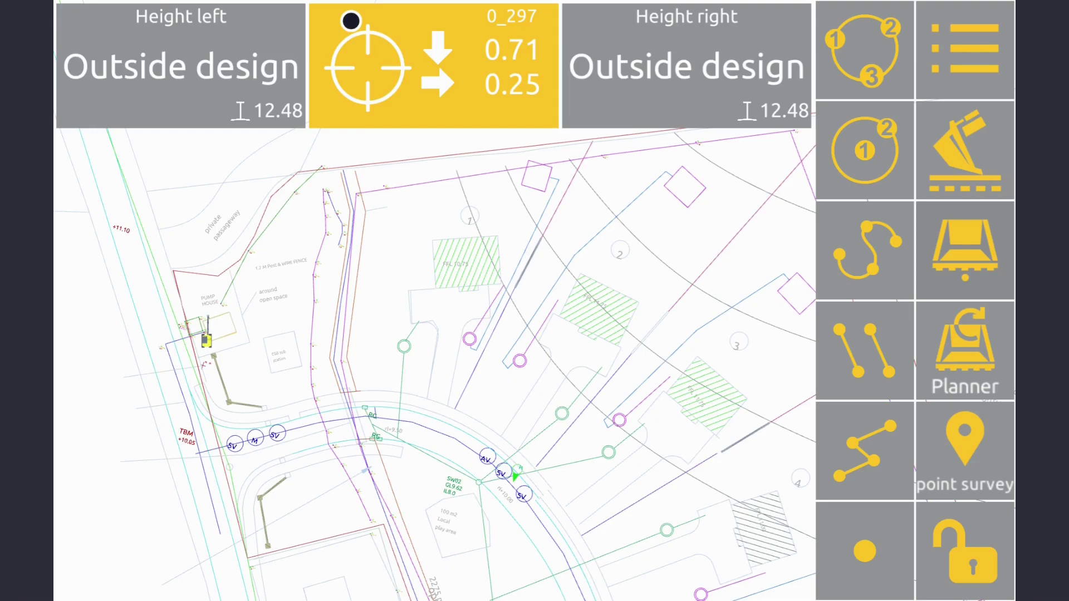
click(865, 351)
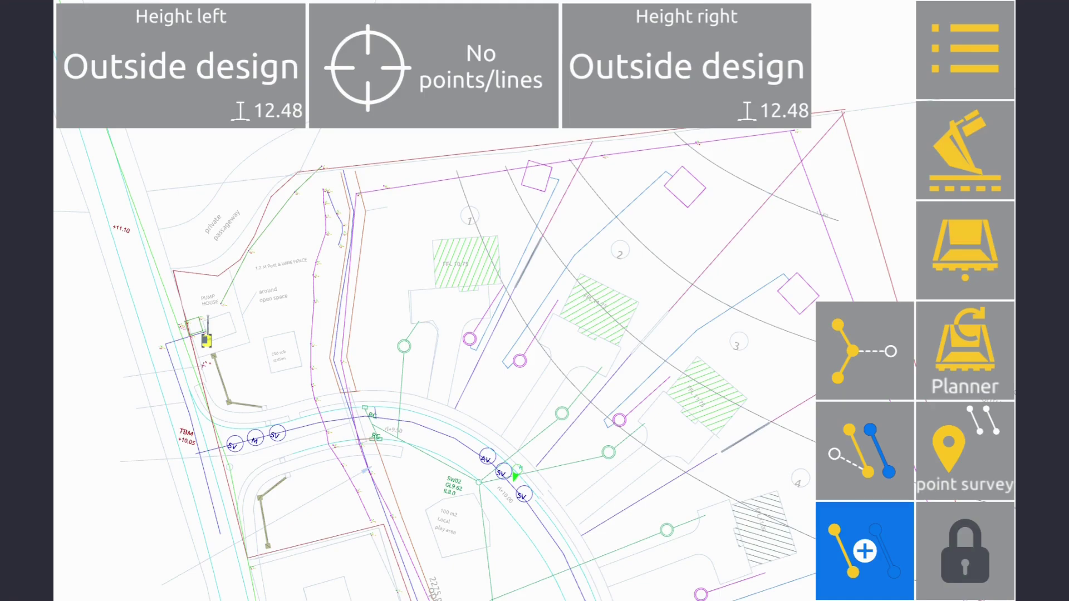
click(971, 248)
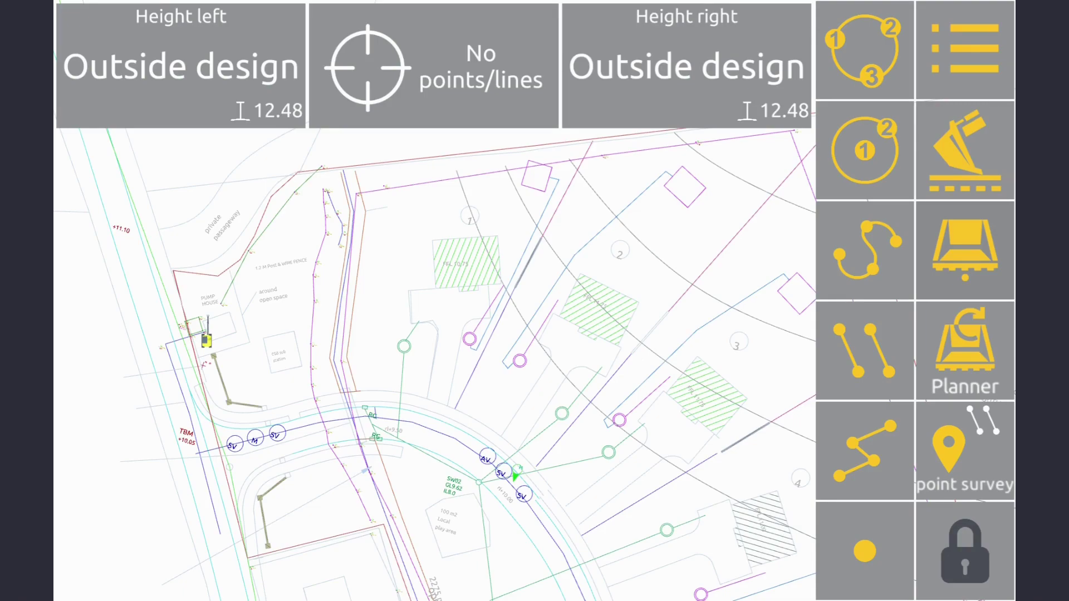
click(865, 551)
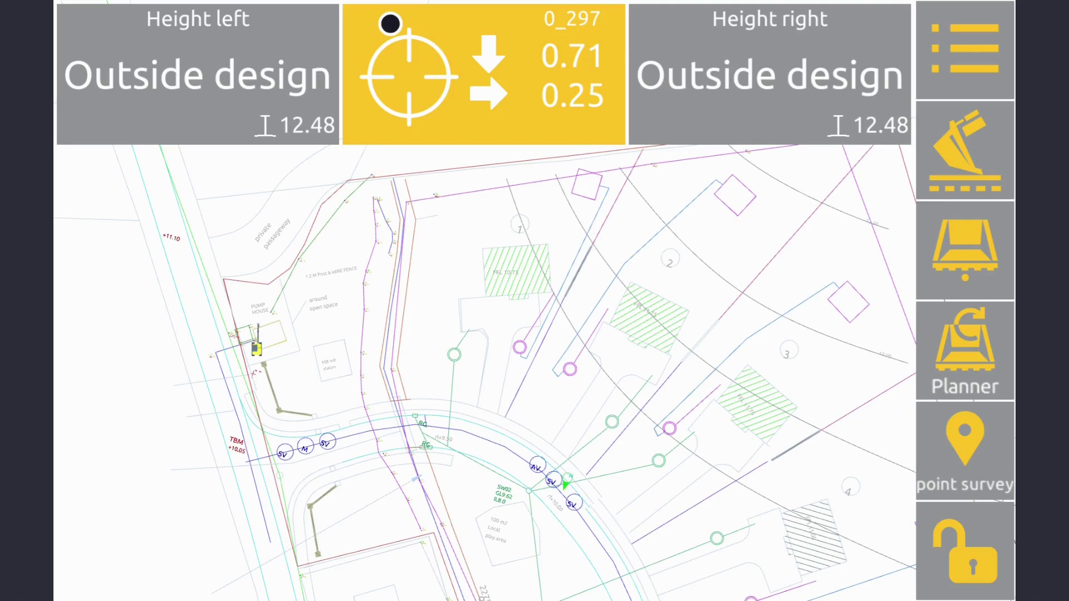
- Browse the available projects and confirm Tutorials as the active project
click(971, 57)
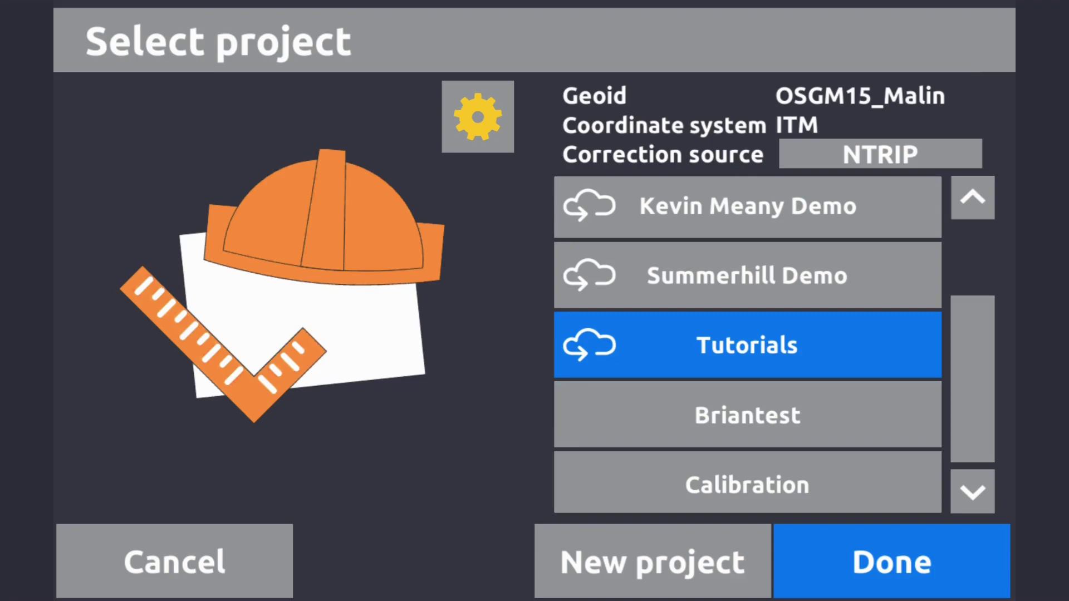
drag(971, 358, 959, 420)
click(887, 566)
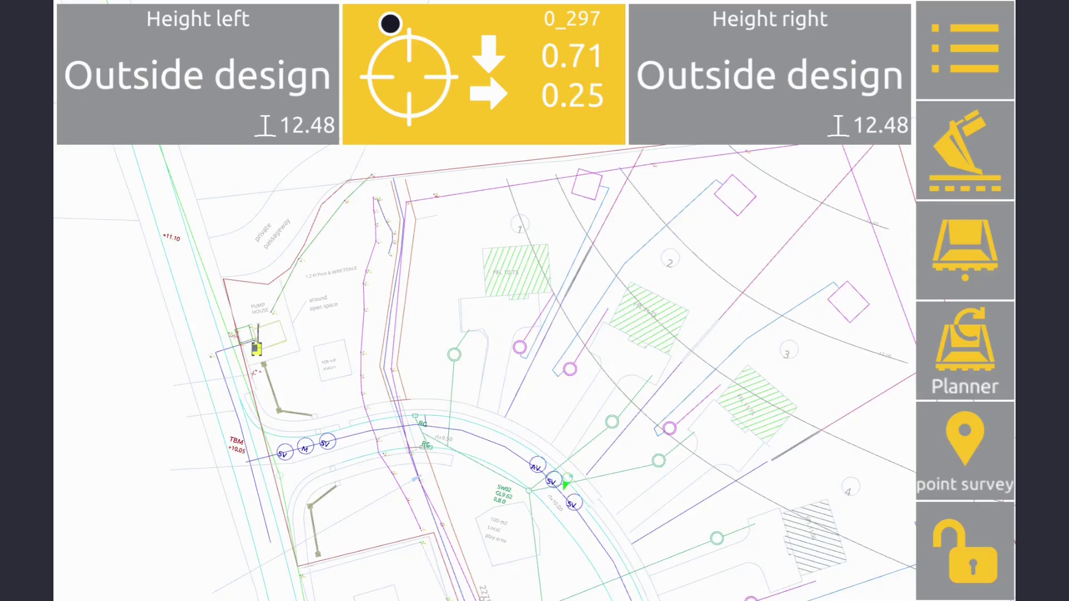
- Review the design files offered for the Surface design file job type and return to the job types
click(971, 48)
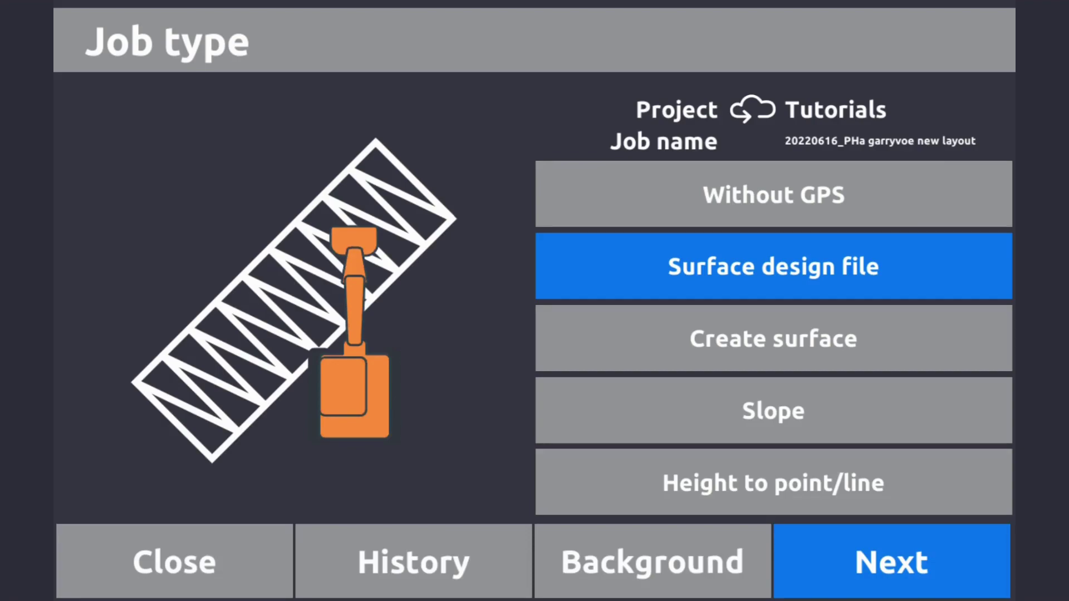
click(908, 271)
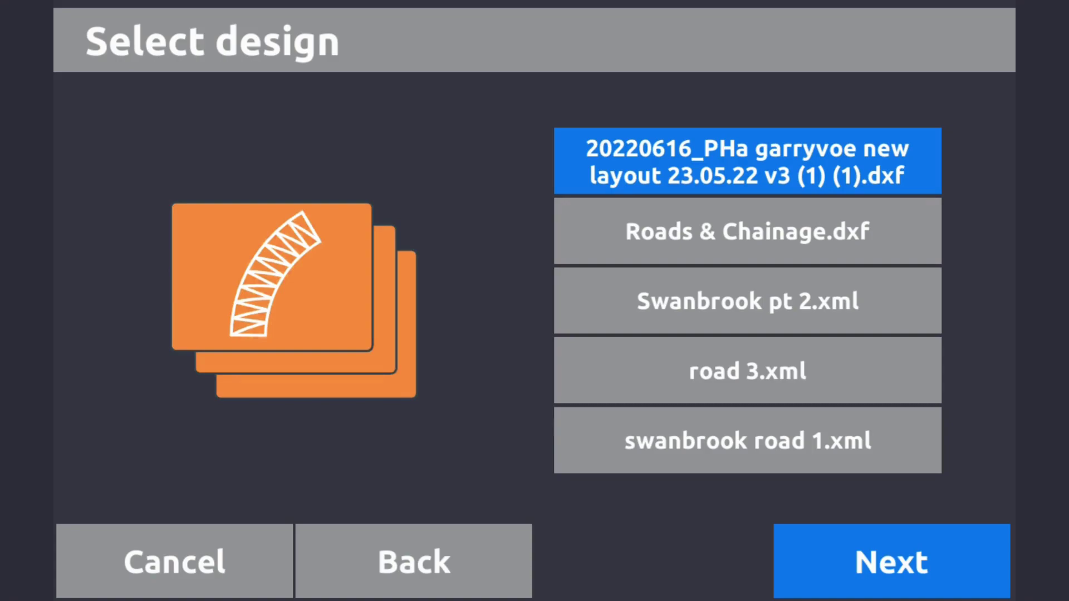
click(414, 561)
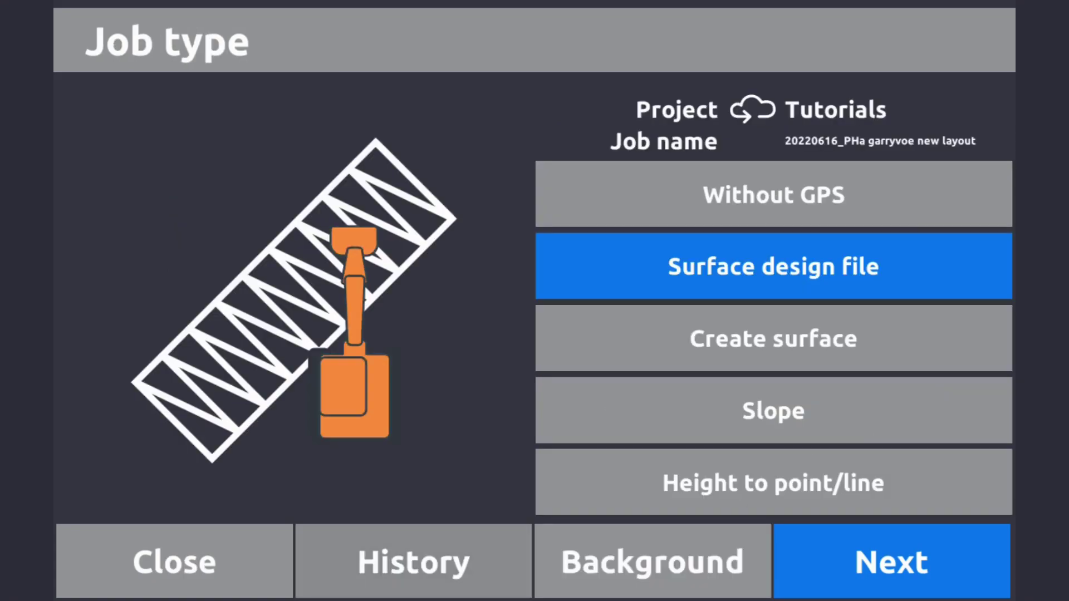
- Review the surface types offered for the Create surface job type and leave the job setup
click(861, 337)
click(908, 567)
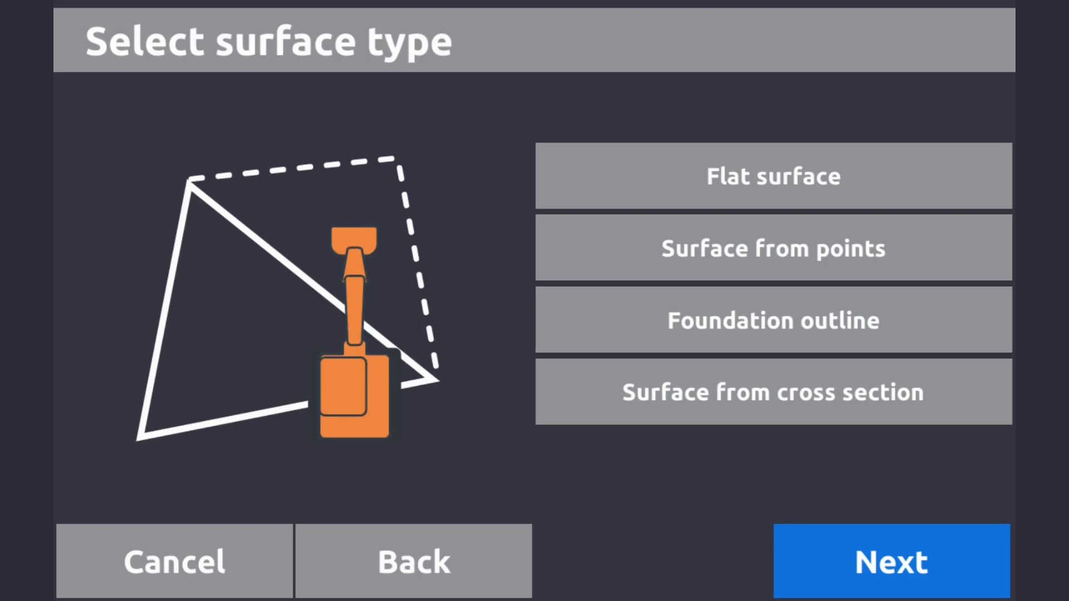
key(Escape)
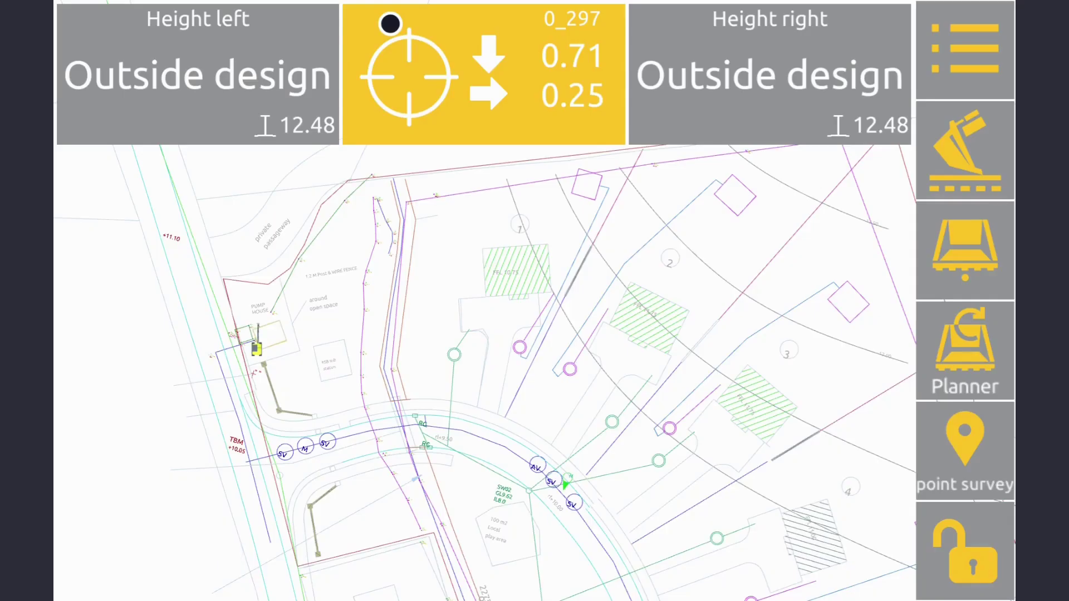
- Choose Slope as the job type and bring up the available slope types
click(965, 49)
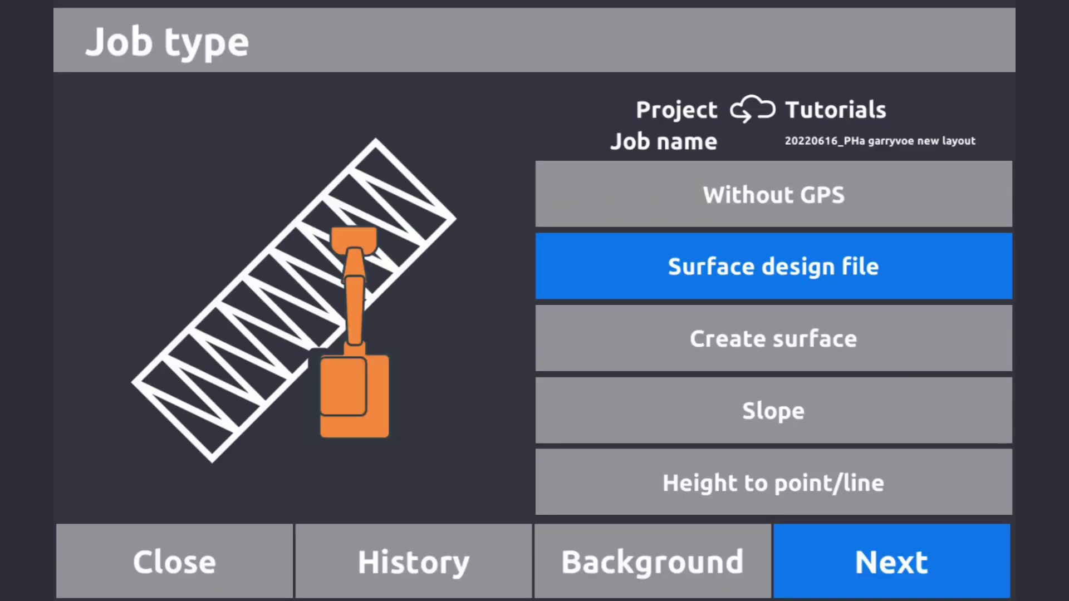
click(774, 411)
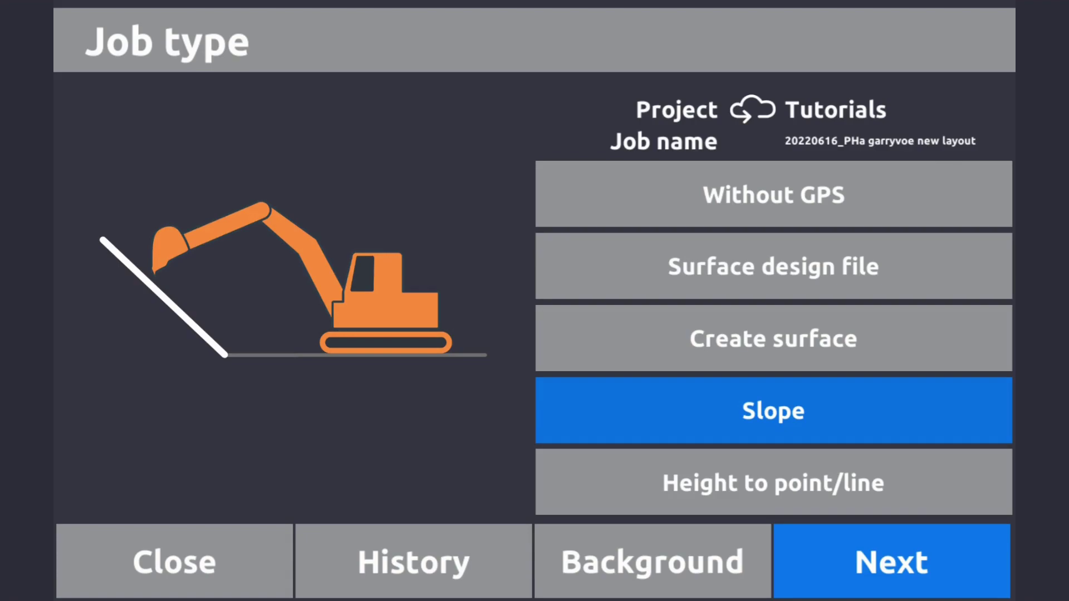
click(892, 562)
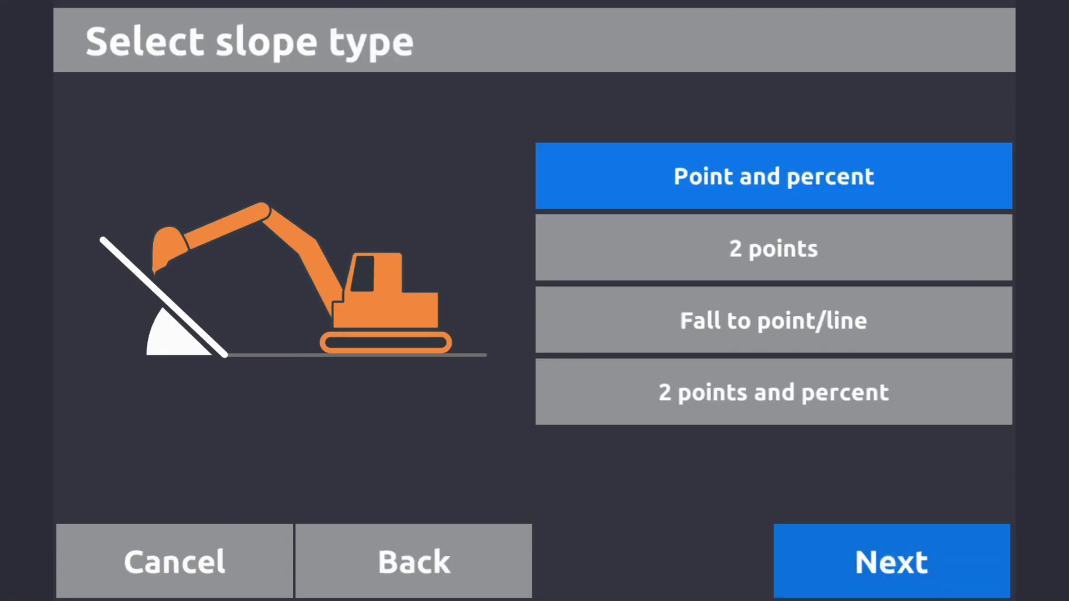